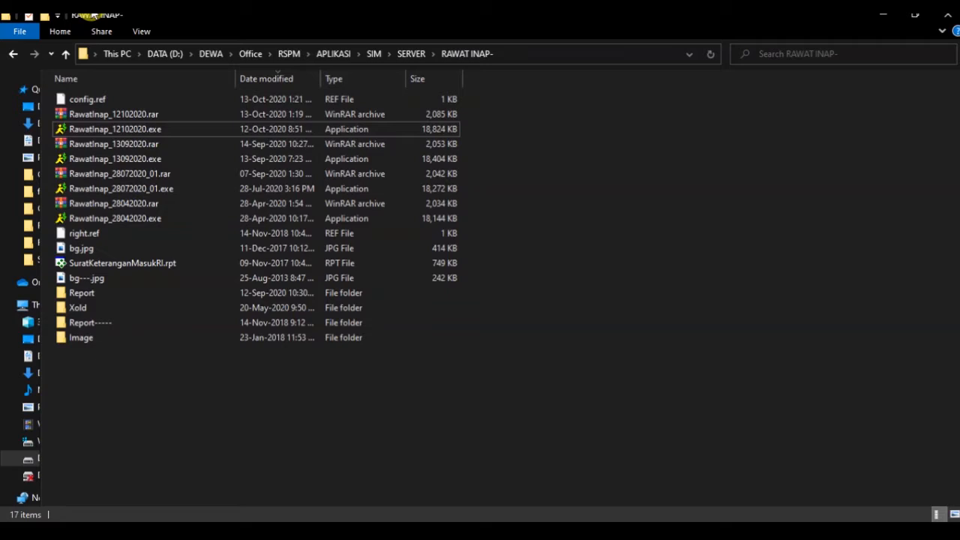
Launch RawatInap_12102020.exe from the RAWAT INAP- folder and enter the user ID at sign-in
click(126, 131)
text(sanata)
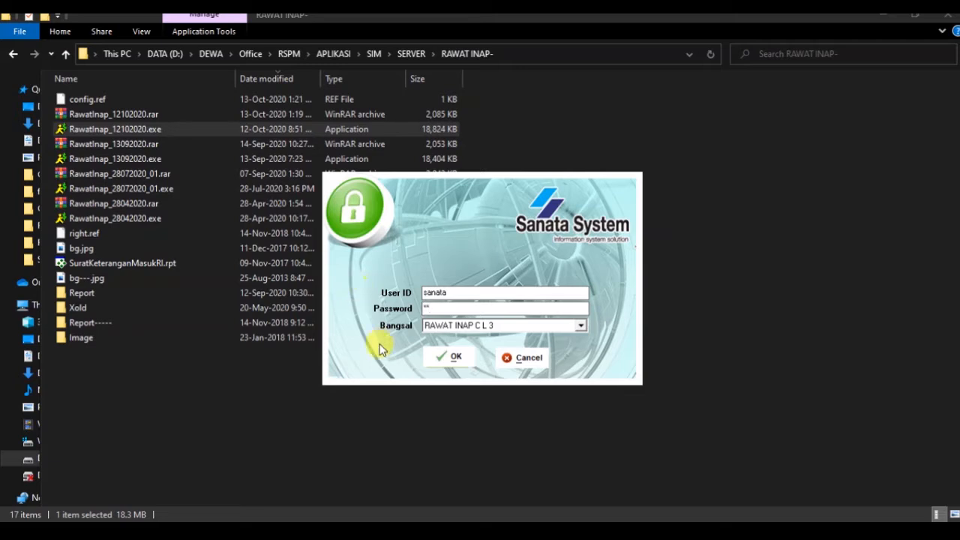
Sign in to ward RAWAT INAP C L 2
click(456, 326)
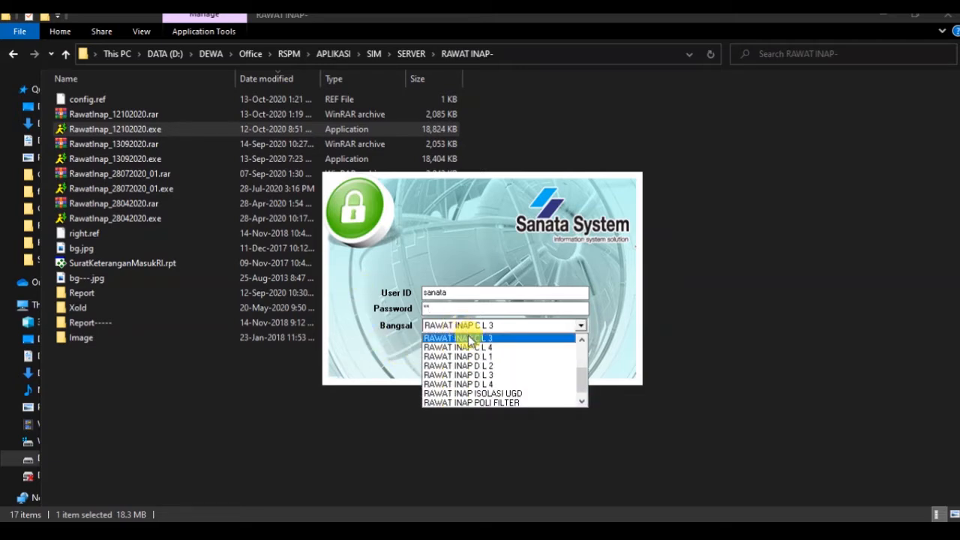
scroll(470, 342, up, 1)
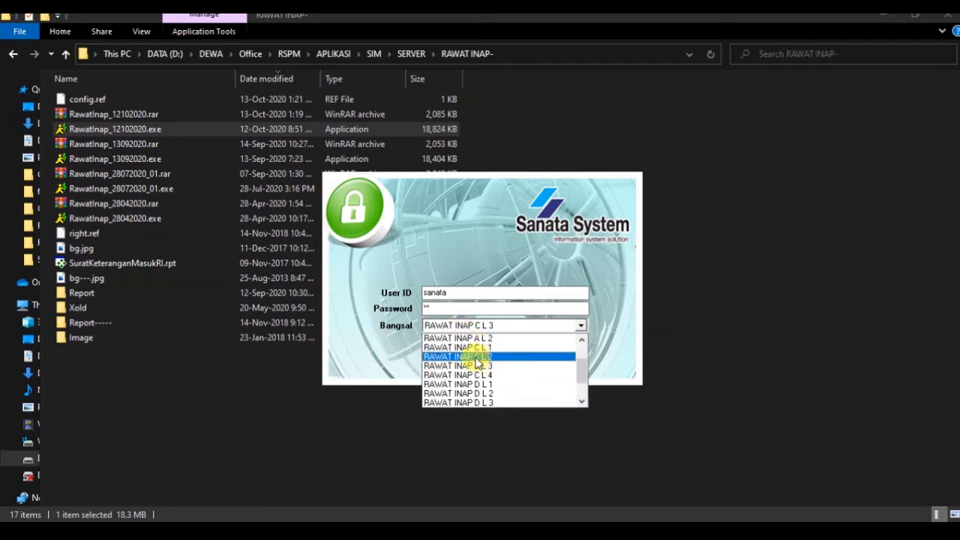
click(476, 358)
click(455, 363)
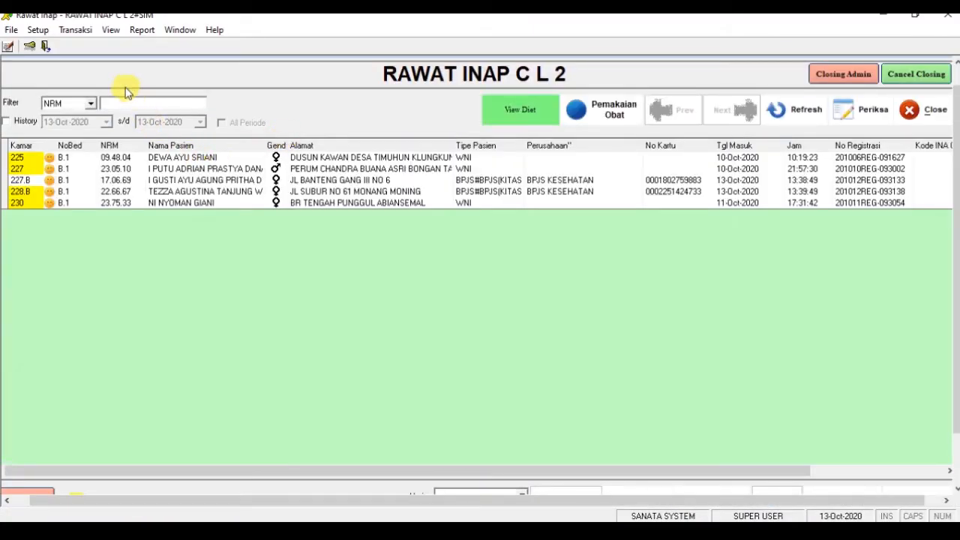
Start a new empty entry in Transaksi > Sensus Harian
click(75, 30)
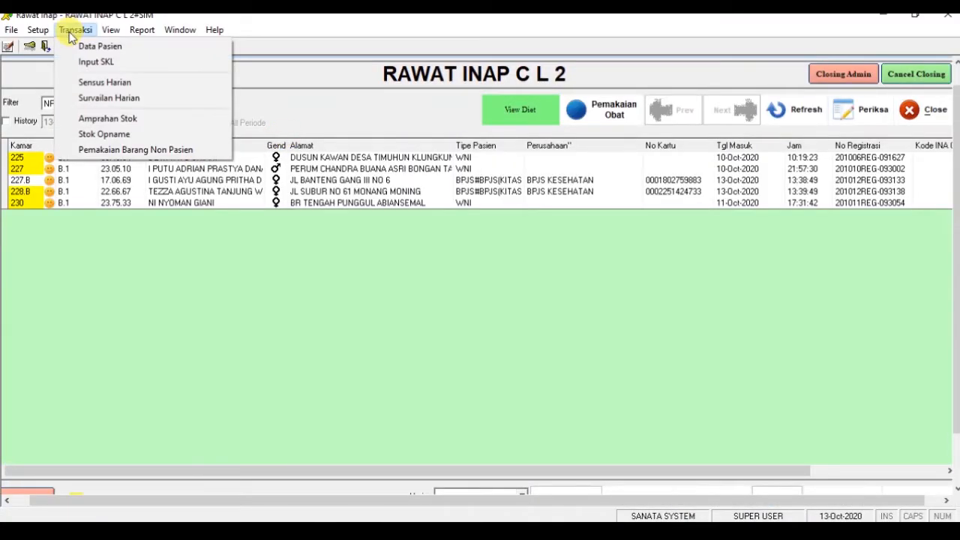
click(90, 82)
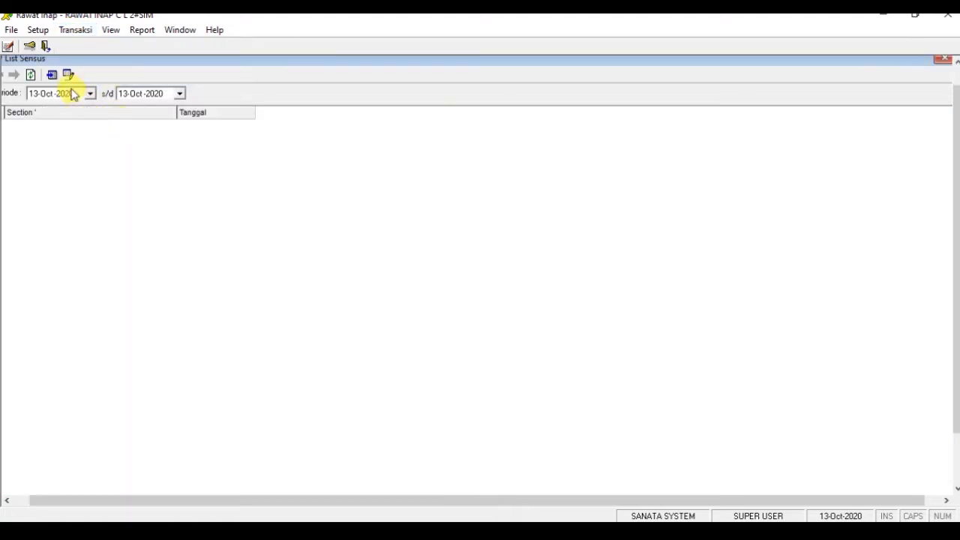
click(51, 76)
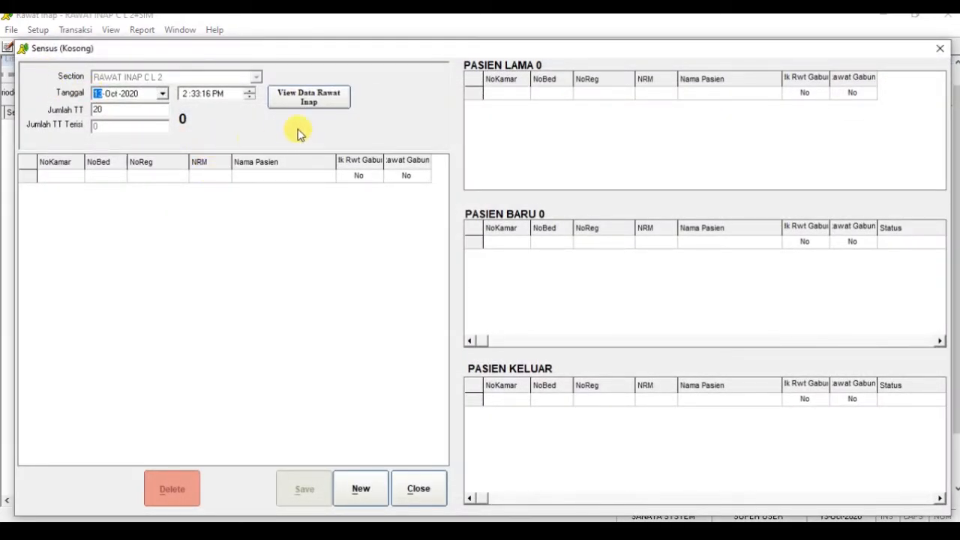
Load the ward's data with View Data Rawat Inap: five inpatients, two admissions, three discharges
click(289, 105)
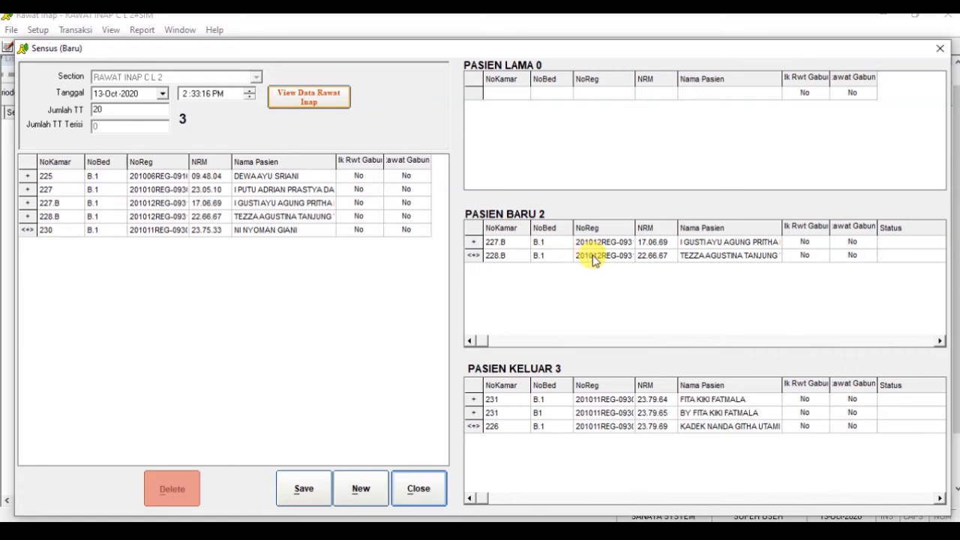
click(668, 297)
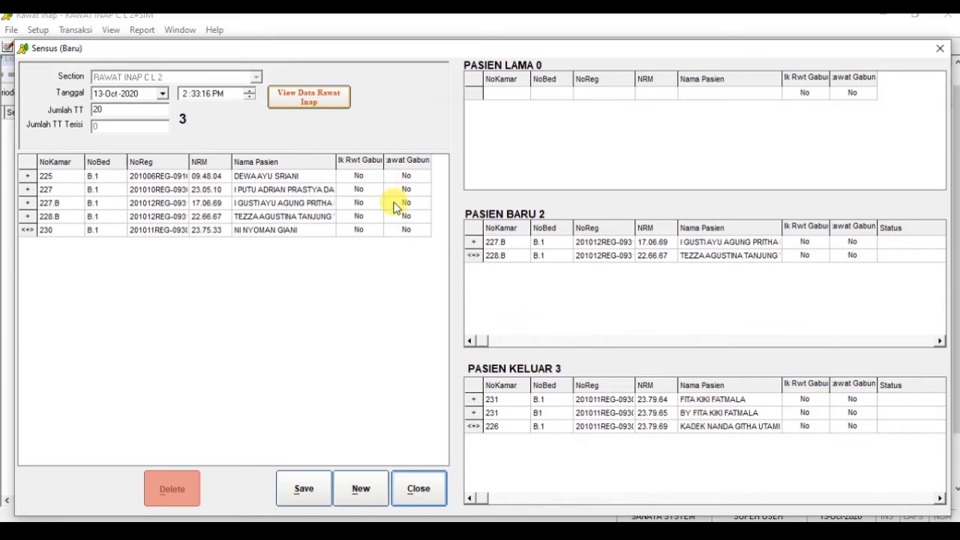
Shrink the Nama Pasien column so the Tdk Rwt Gabung and Rawat Gabung columns fit
drag(335, 159, 437, 164)
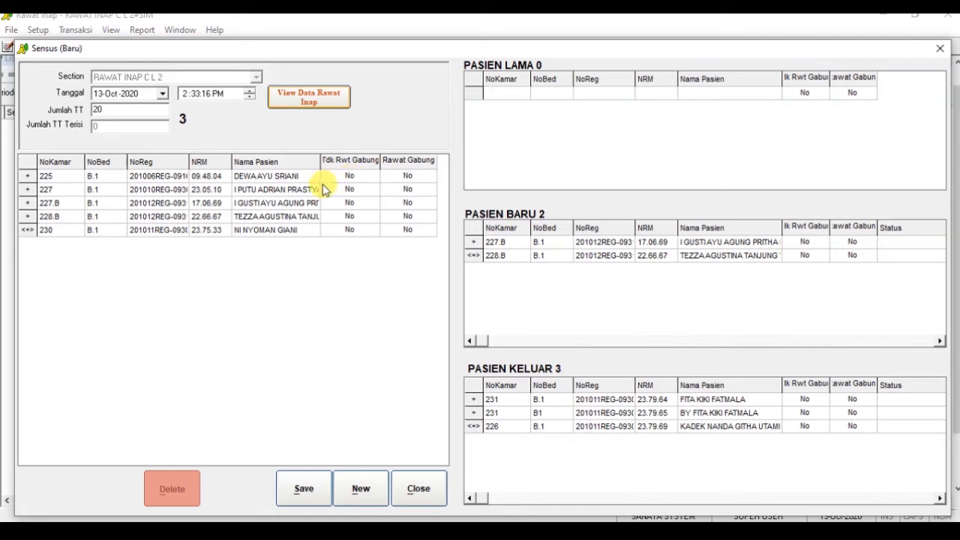
Tick Tdk Rwt Gabung for rooms 225, 227, 227.B and Rawat Gabung for 228.B, 230
click(349, 177)
click(350, 189)
click(349, 202)
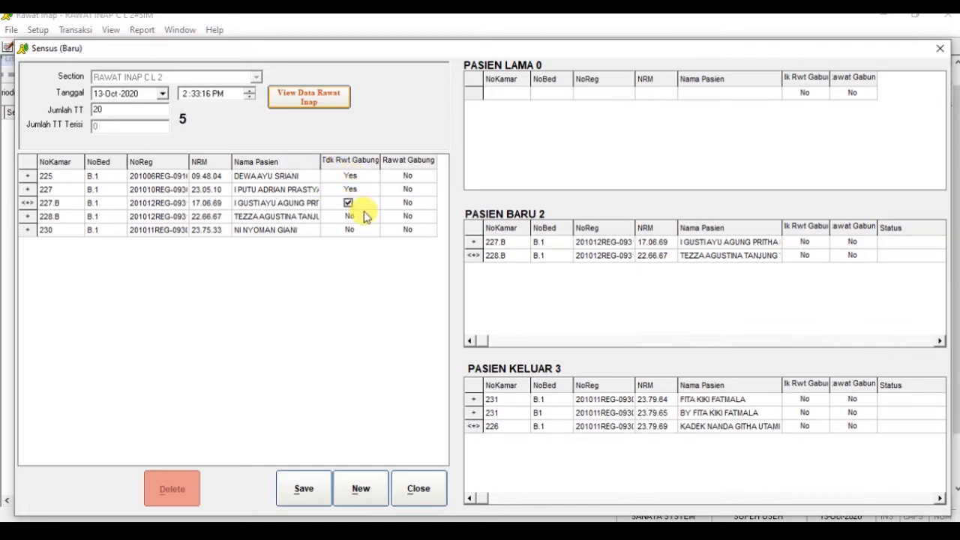
click(407, 217)
click(405, 229)
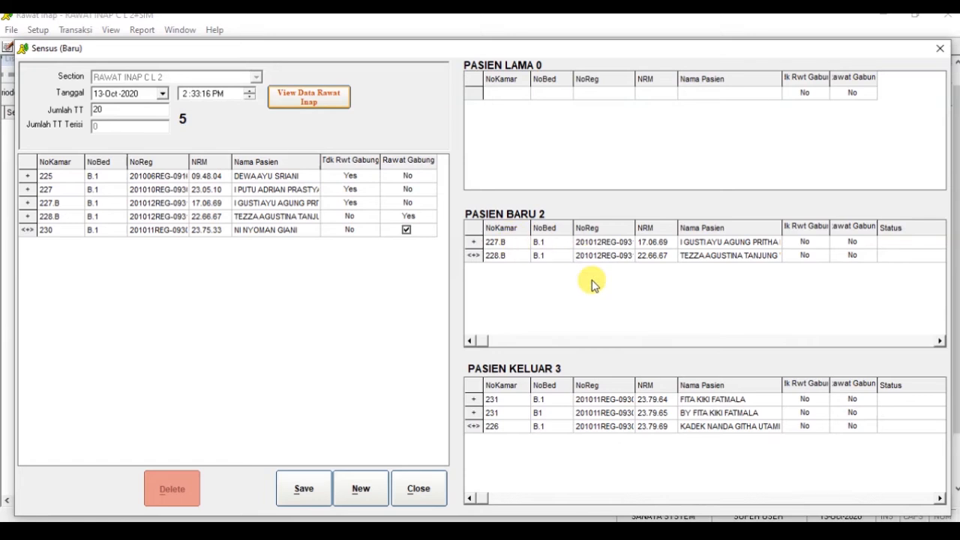
click(940, 342)
click(940, 341)
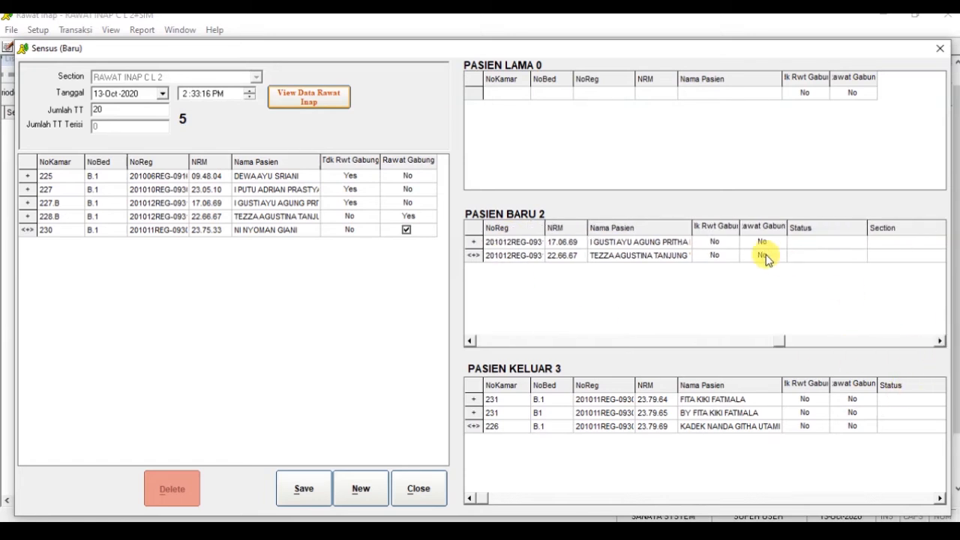
Flag the second new patient Tdk Rwt Gabung; set the first to Pasien Masuk, section UGD A
click(713, 255)
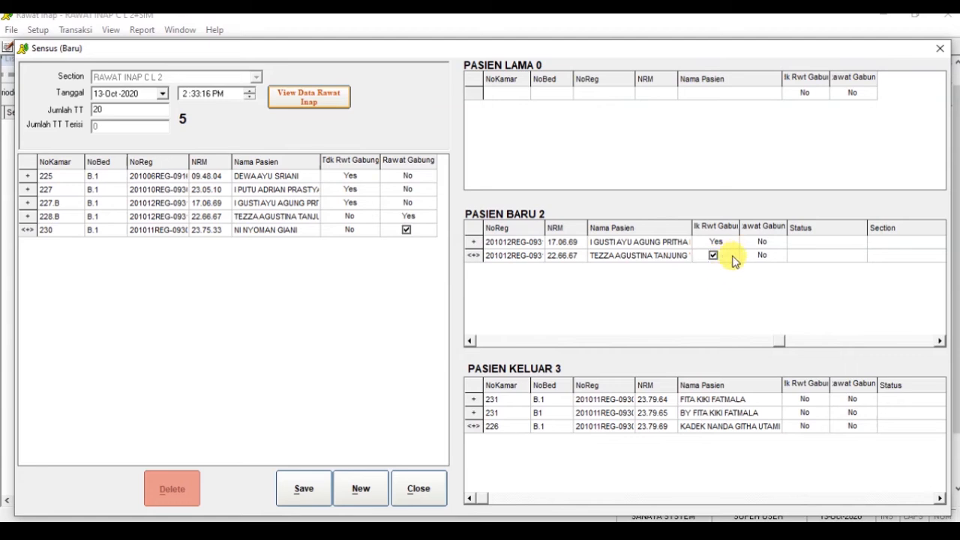
click(940, 341)
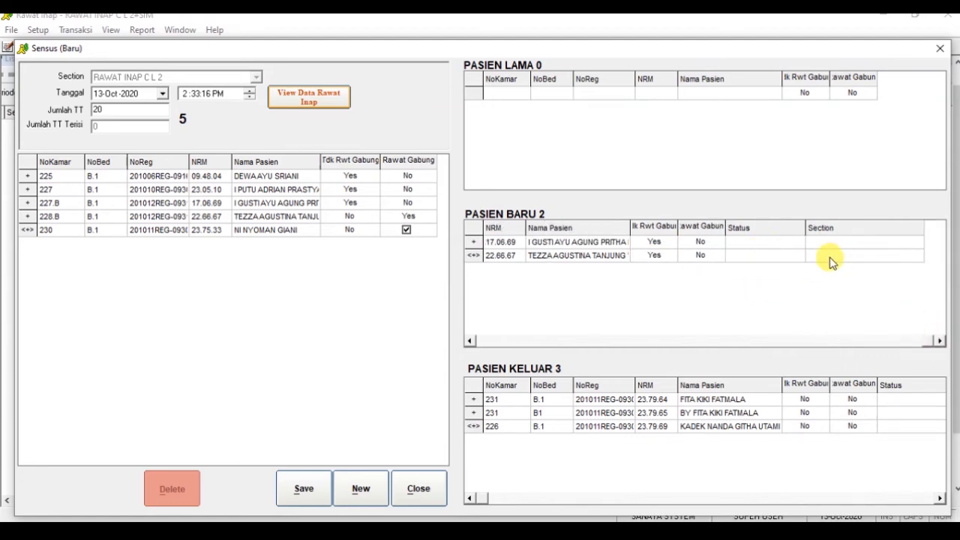
click(742, 242)
click(800, 242)
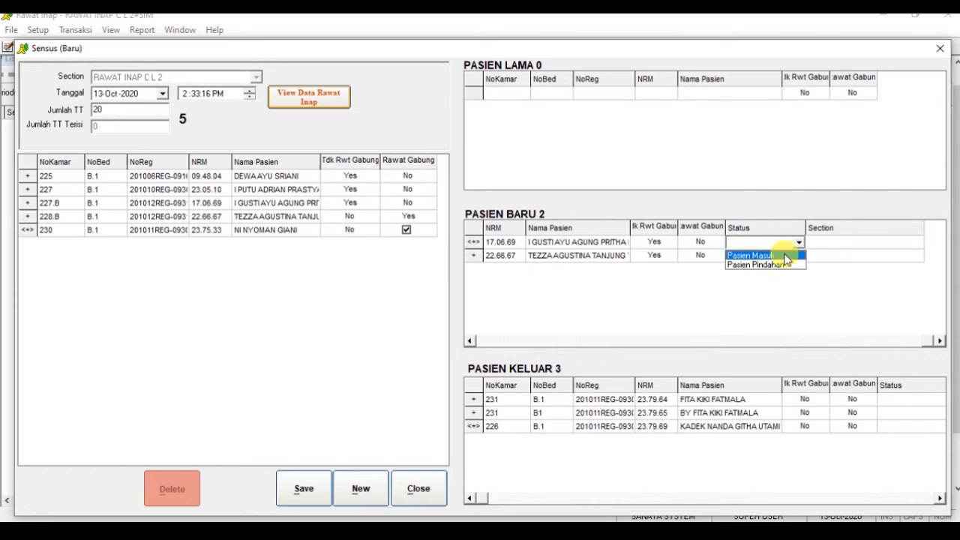
click(750, 256)
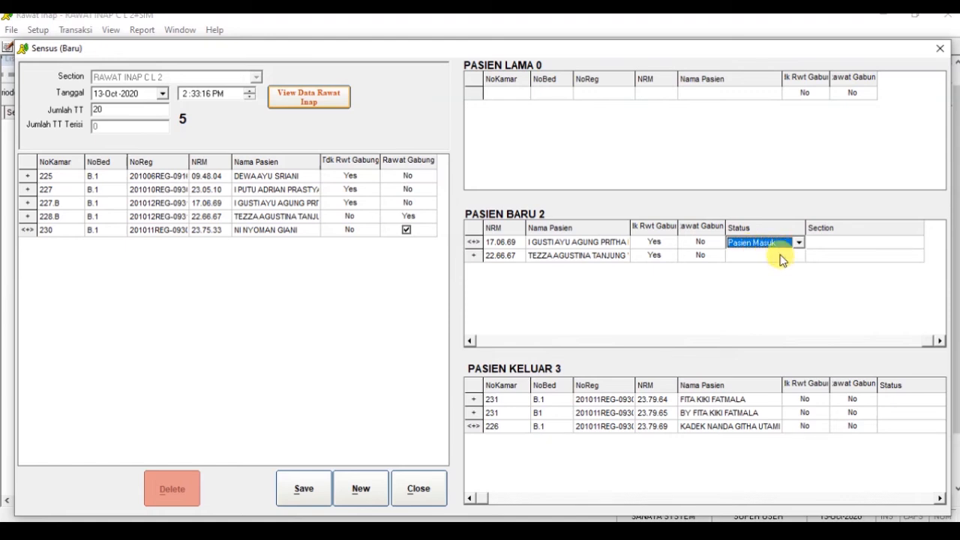
click(819, 243)
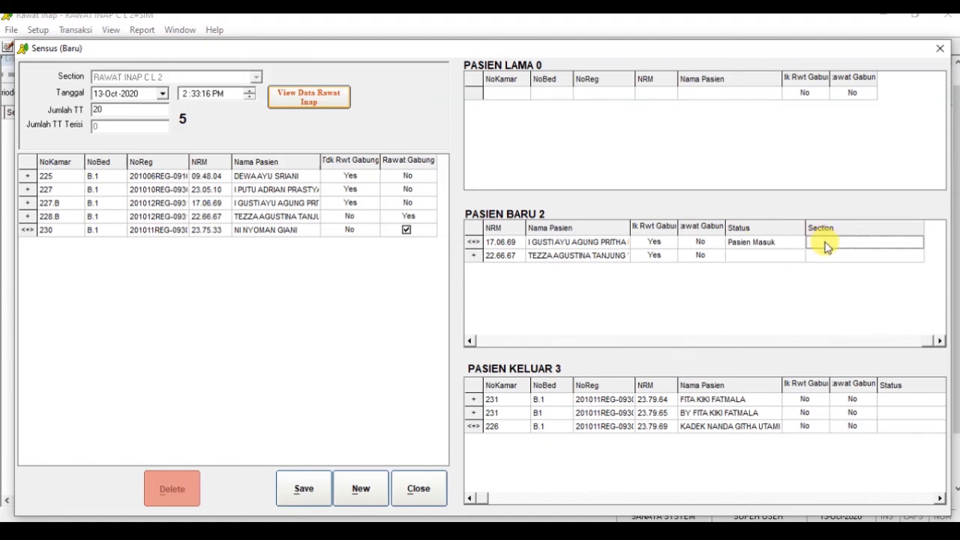
click(827, 247)
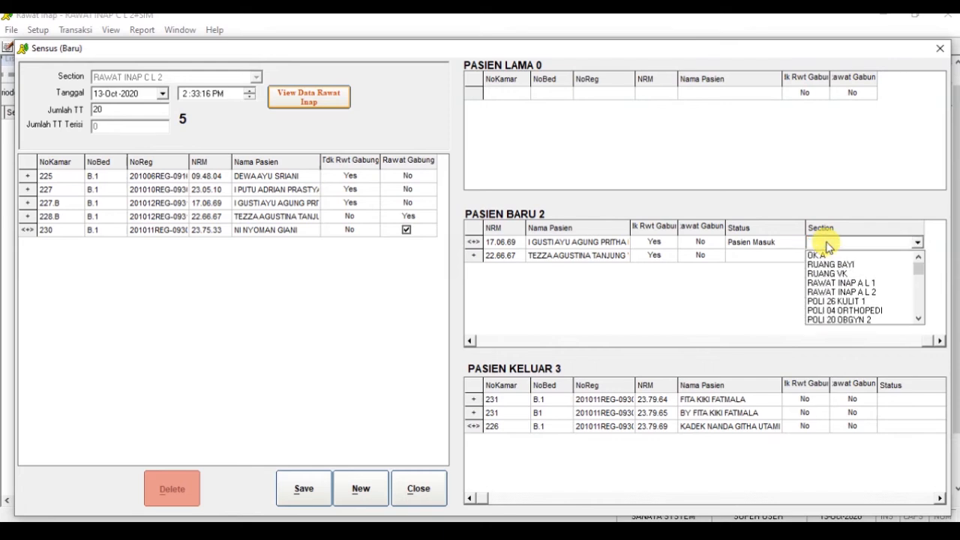
key(u)
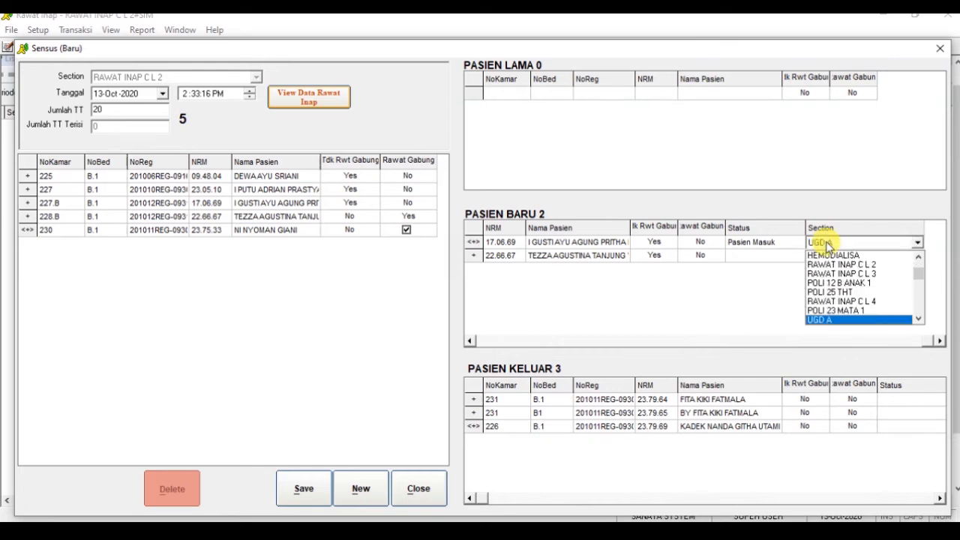
click(829, 319)
Set the second new patient to Pasien Pindahan with section RAWAT INAP A L 2
click(741, 257)
click(747, 258)
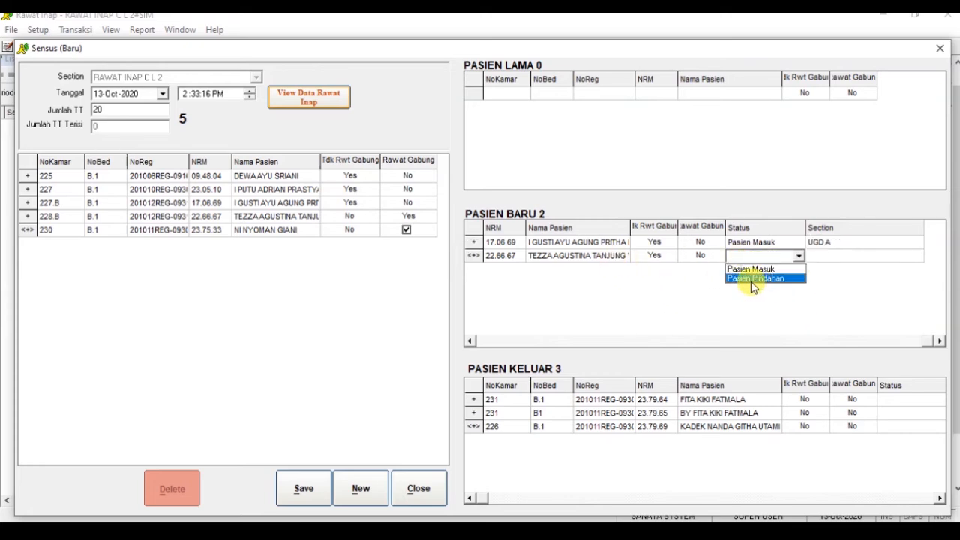
click(751, 277)
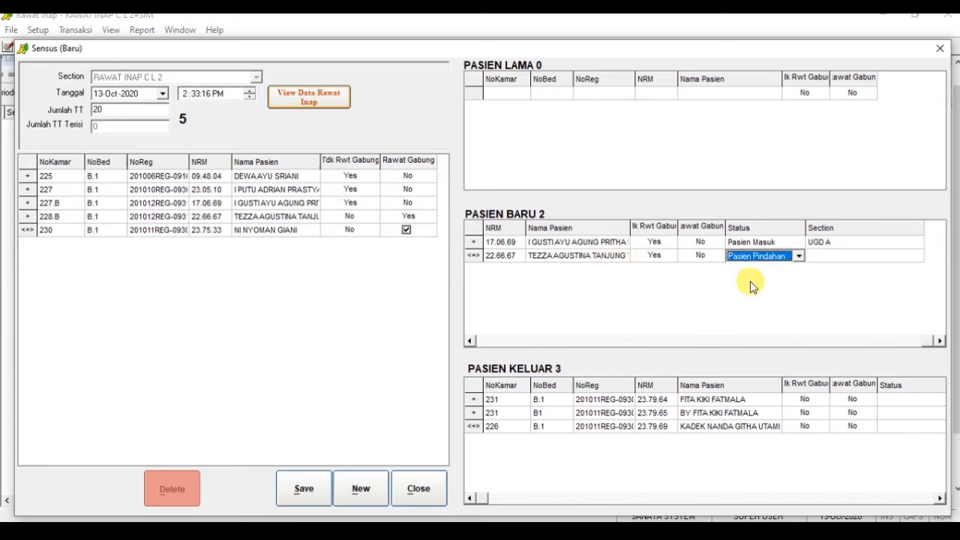
click(815, 259)
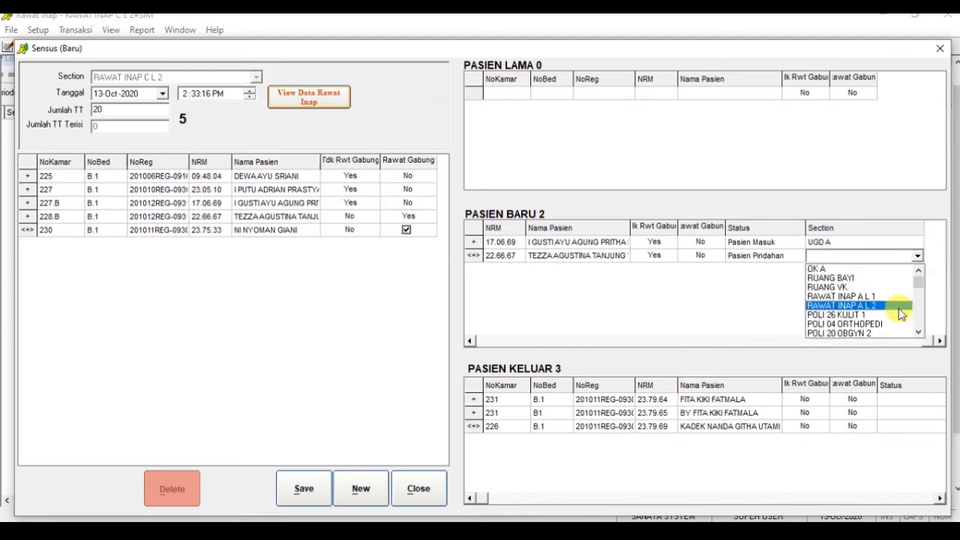
click(859, 306)
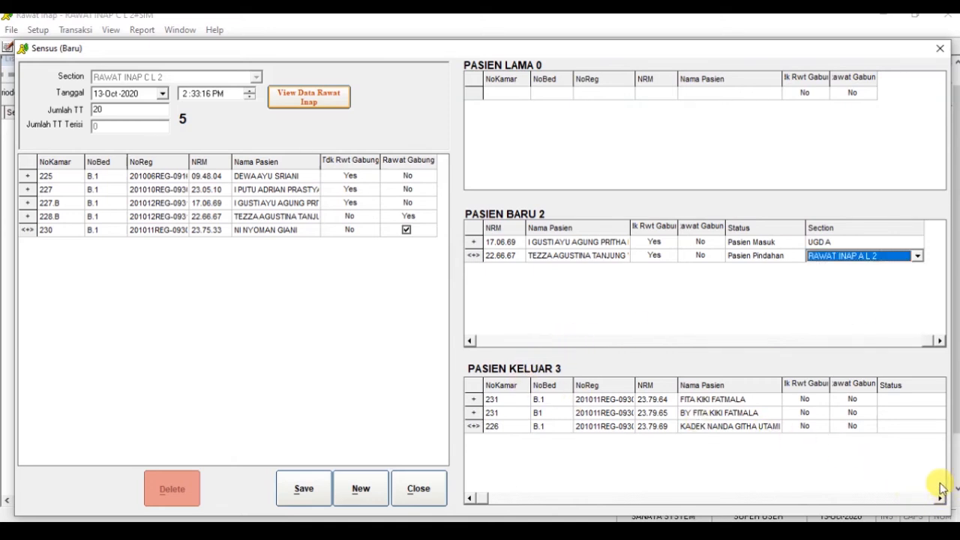
Flag the two room 231 discharges and the room 226 discharge for joint care
click(803, 399)
click(803, 399)
click(804, 426)
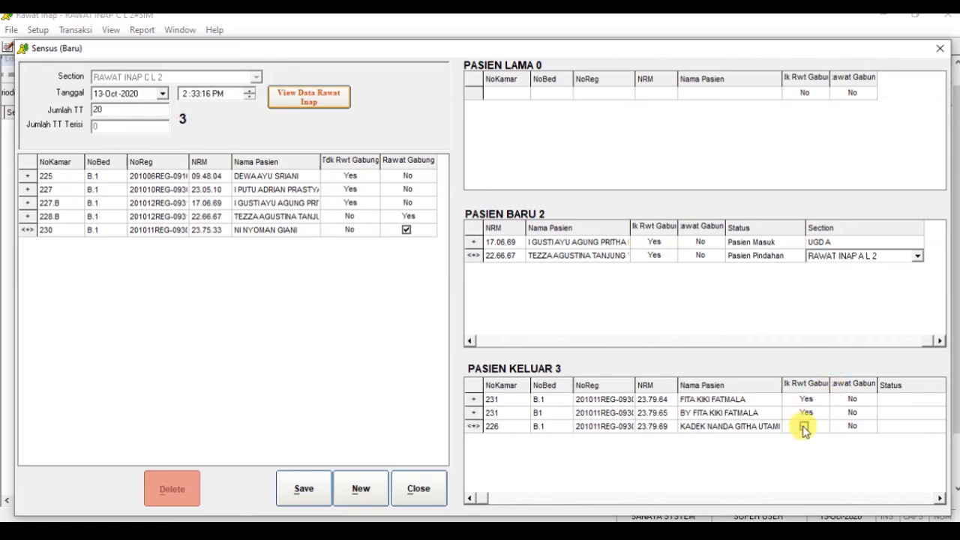
Set the first two discharged patients' status to Pasien Diizinkan Pulang
click(939, 498)
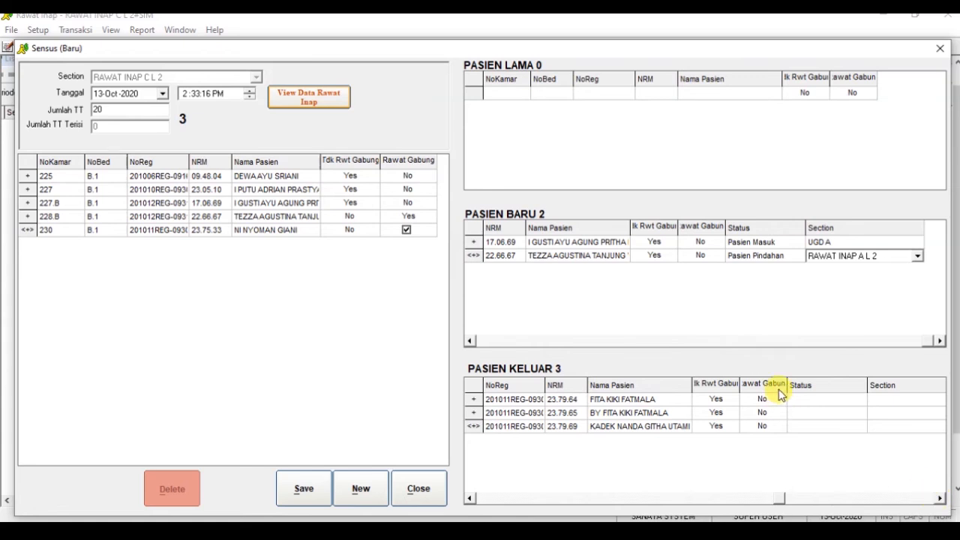
click(939, 498)
click(747, 394)
click(748, 397)
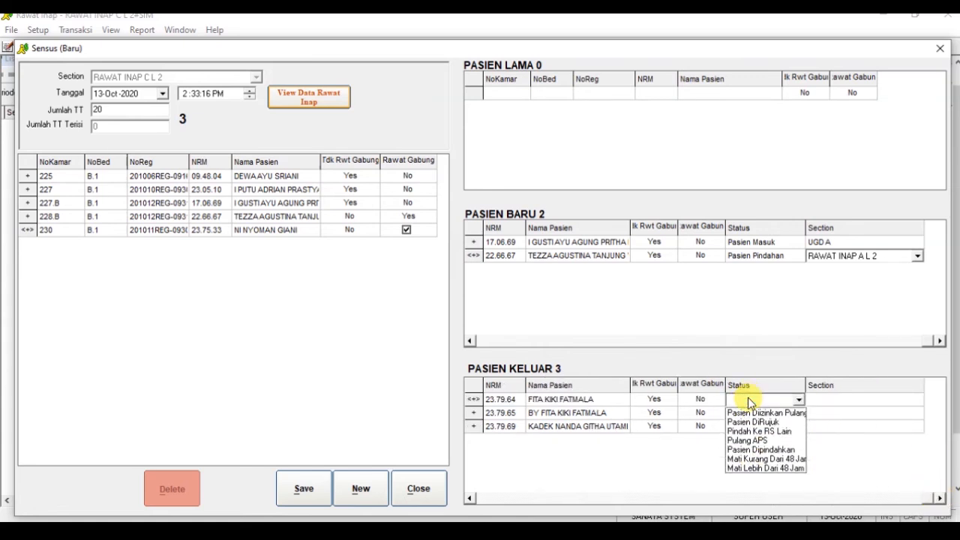
click(741, 414)
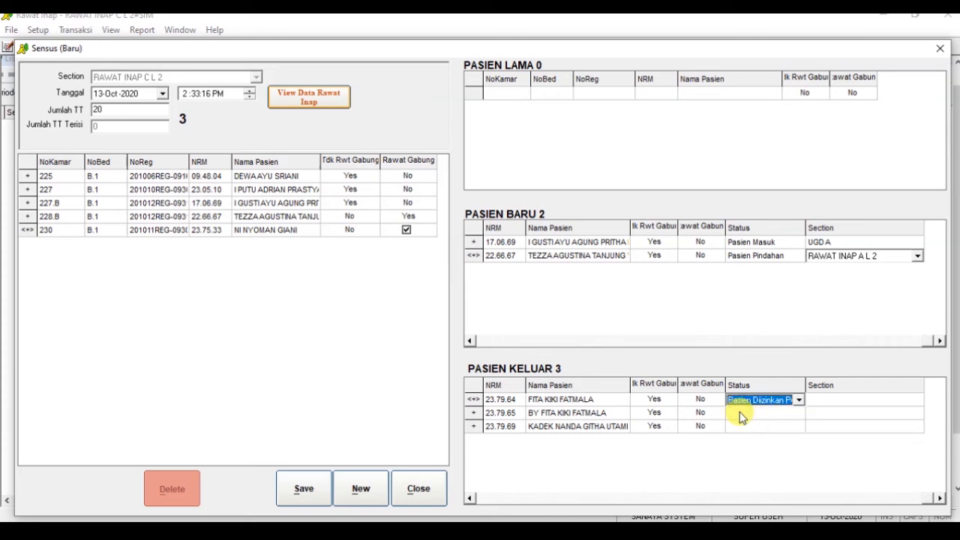
click(751, 417)
click(752, 418)
click(754, 427)
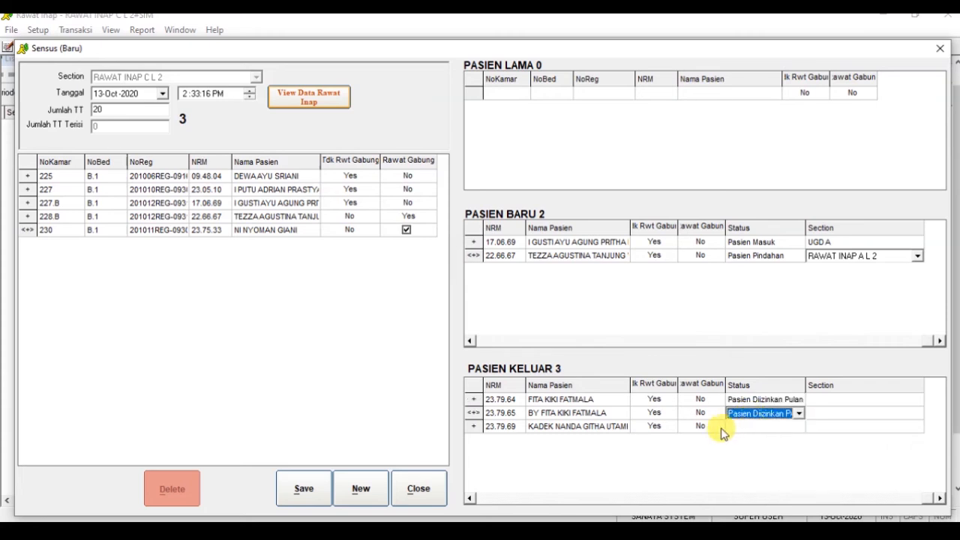
Mark the third discharged patient Pasien Dipindahkan with section RAWAT INAP A L 2
click(739, 425)
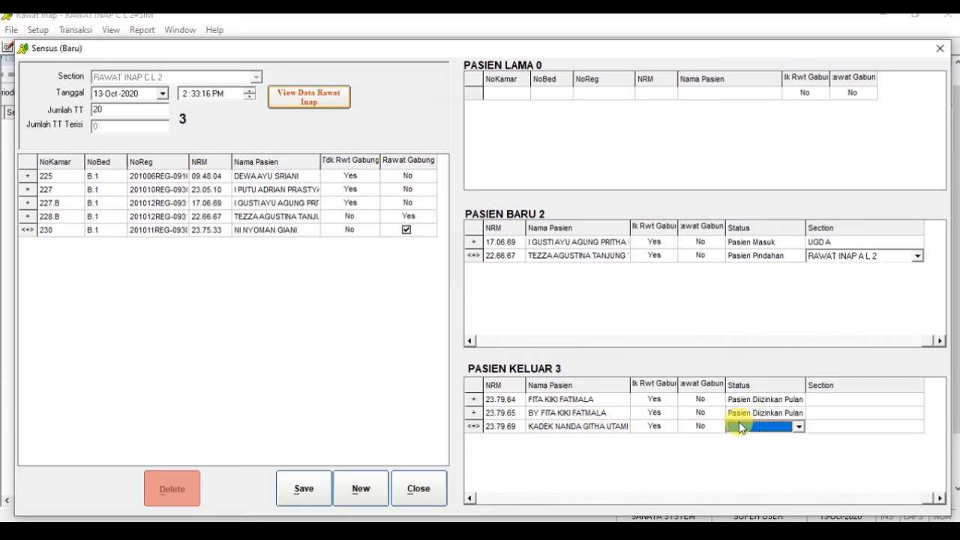
click(741, 428)
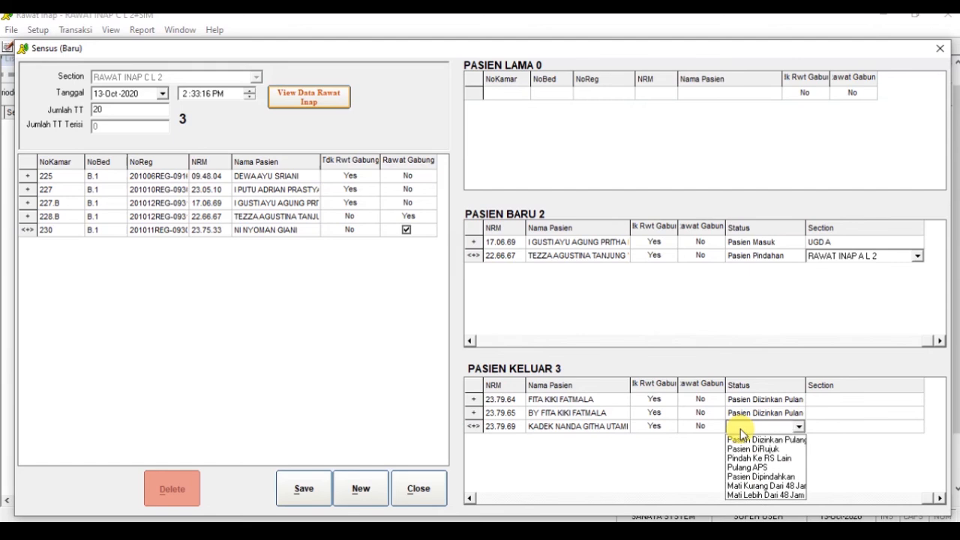
click(740, 478)
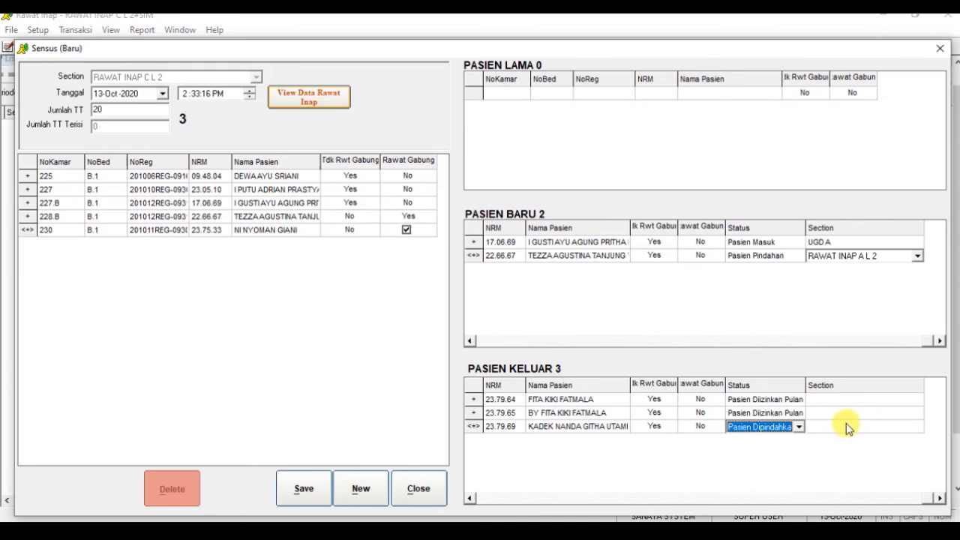
click(852, 427)
click(852, 427)
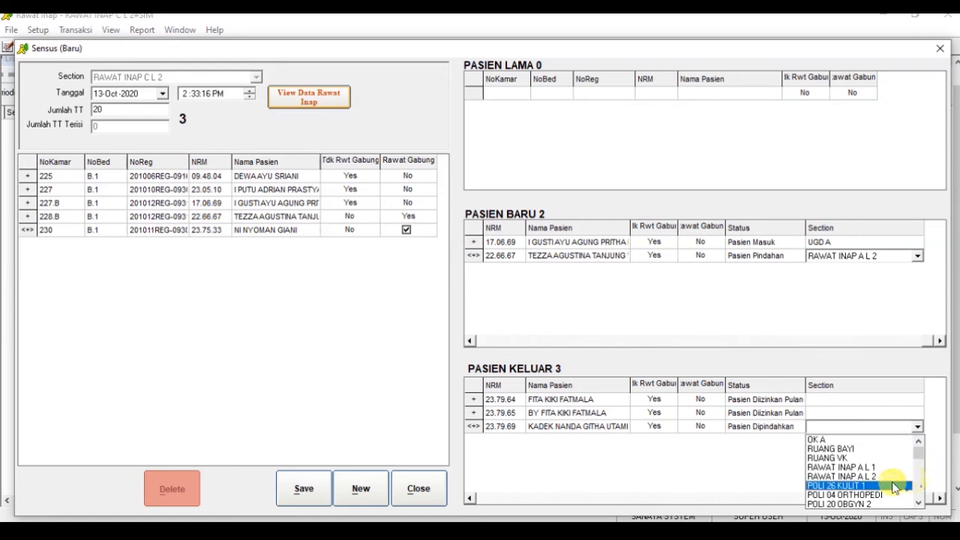
click(854, 477)
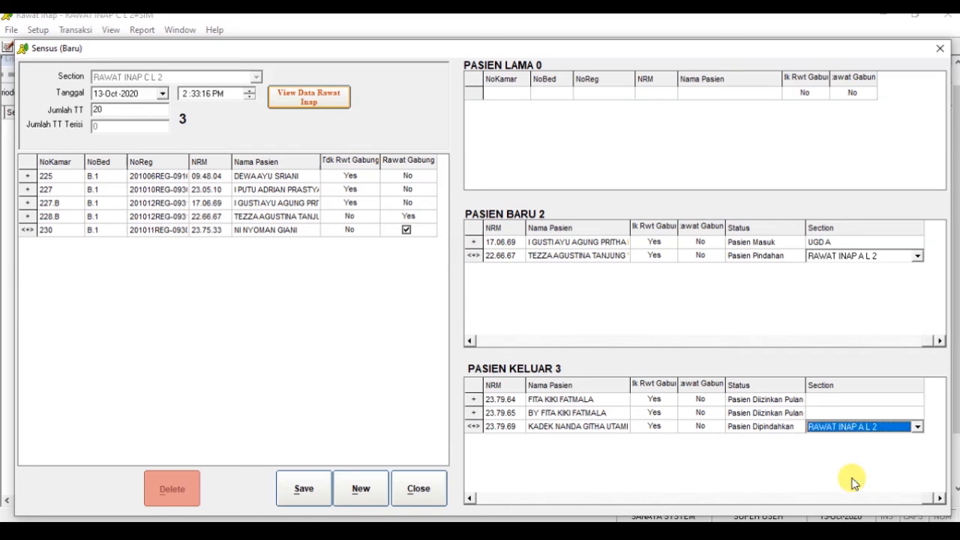
Save the 13-Oct-2020 census and confirm it matches the ward's condition
click(302, 486)
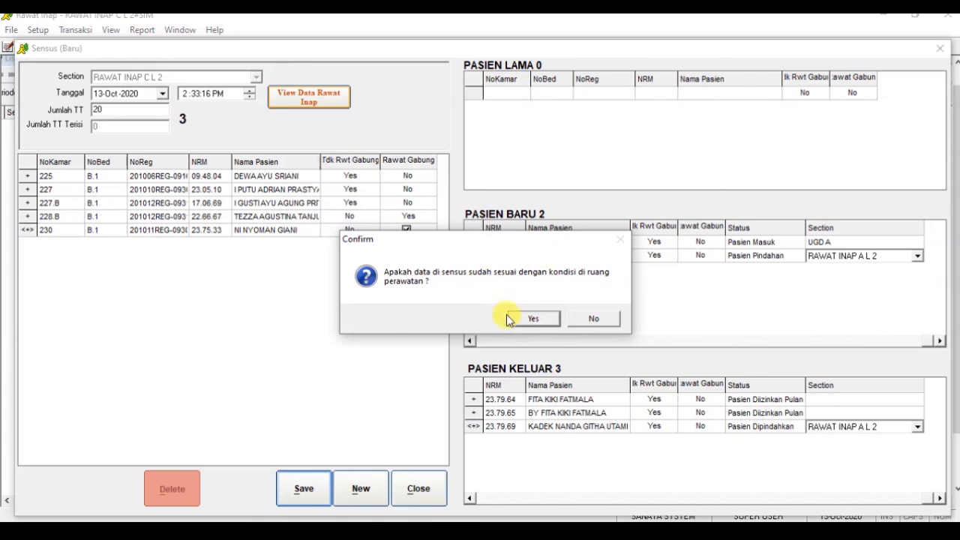
click(517, 321)
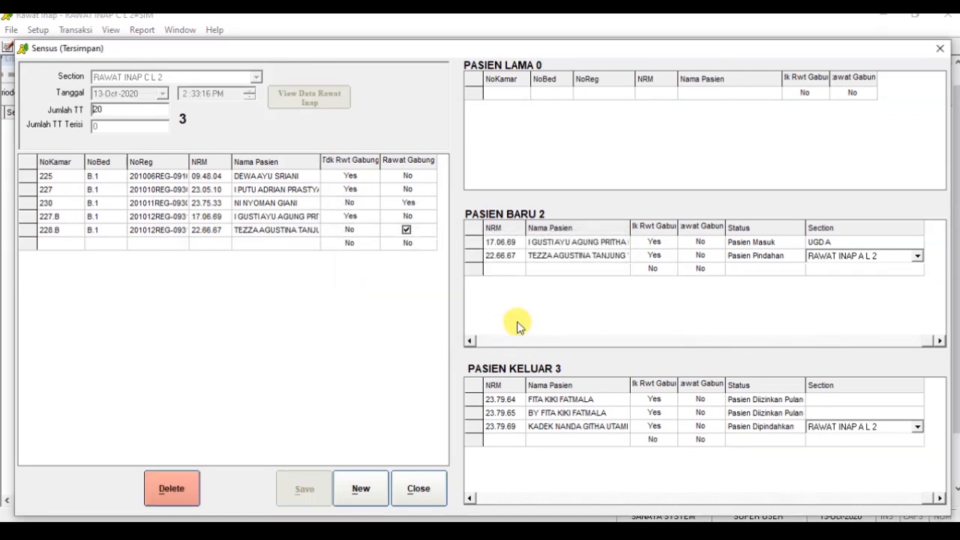